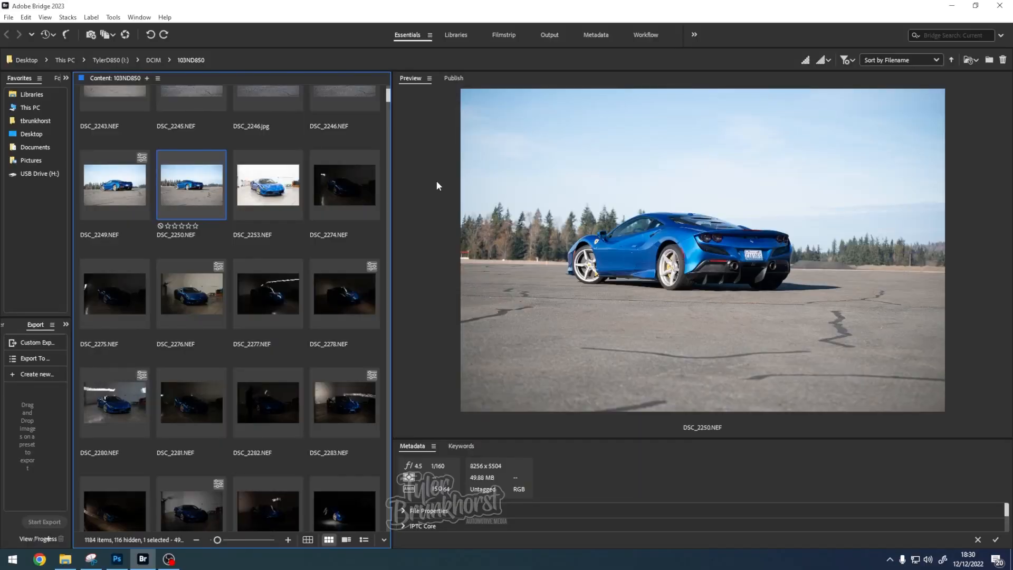
Preview the dark garage shots of the blue car between DSC_2276 and DSC_2283, and switch to Photoshop to view the finished f8.jpg
left_click(183, 294)
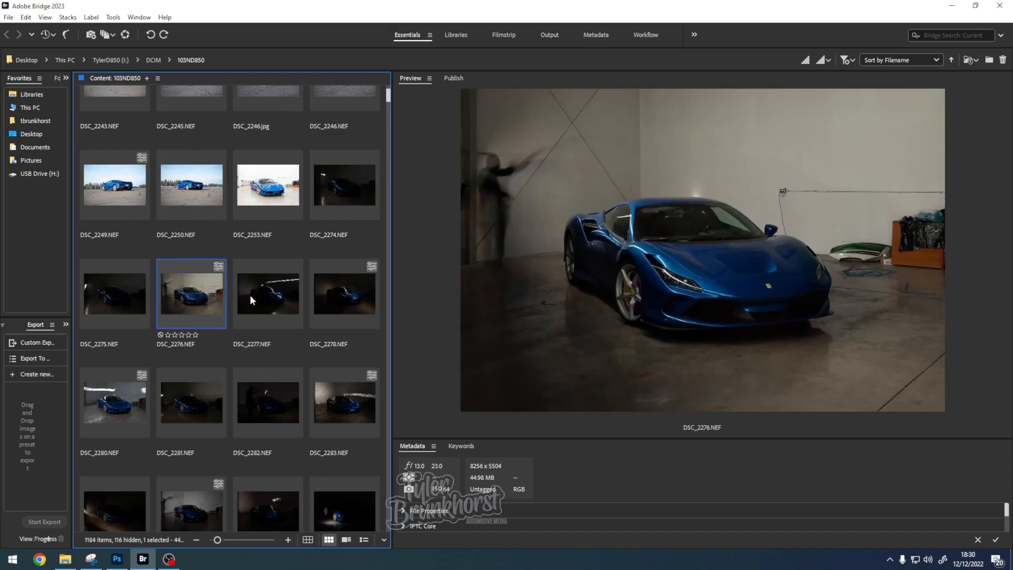
left_click(275, 301)
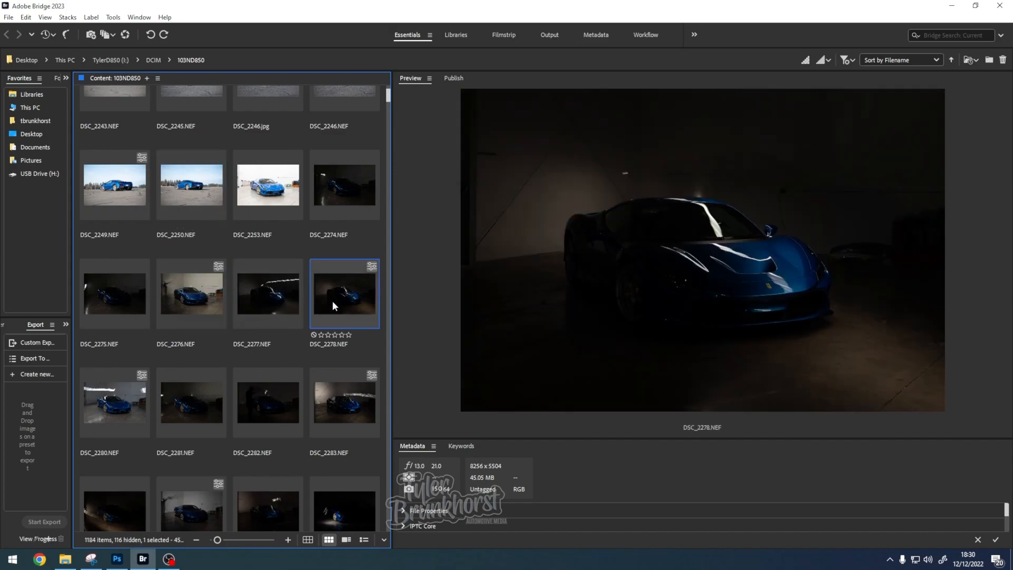
left_click(351, 390)
left_click(277, 402)
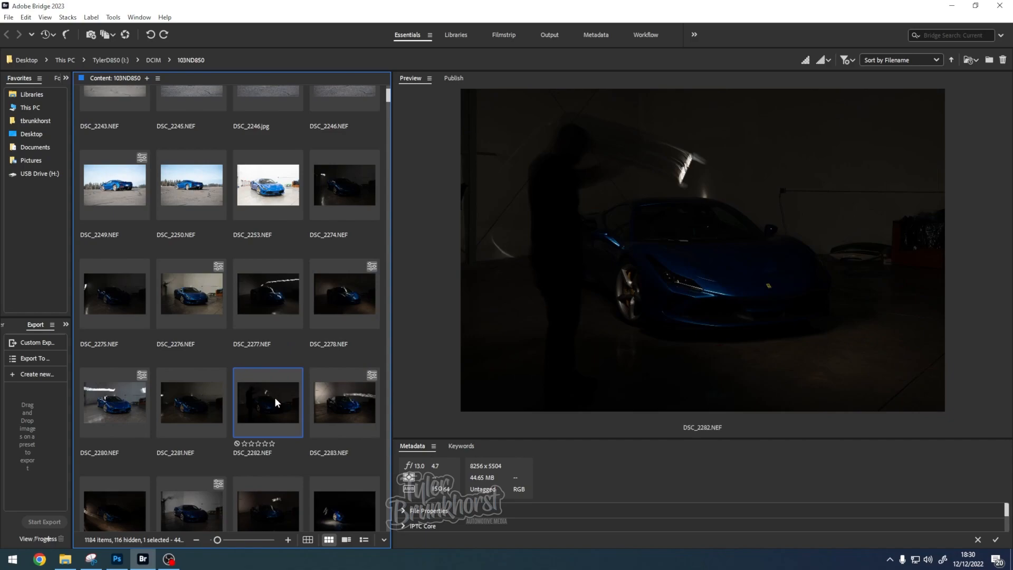
left_click(118, 559)
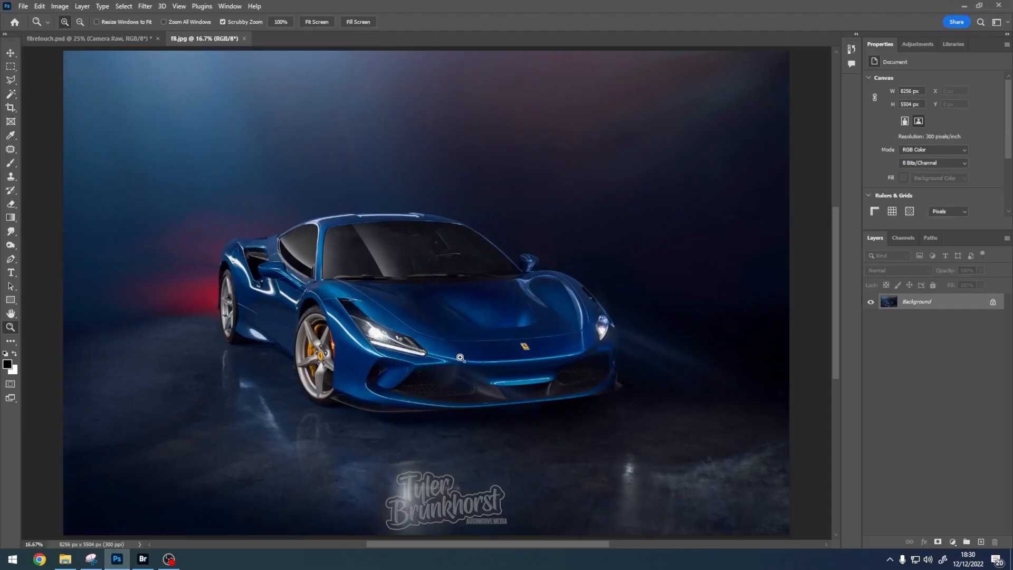
key("a")
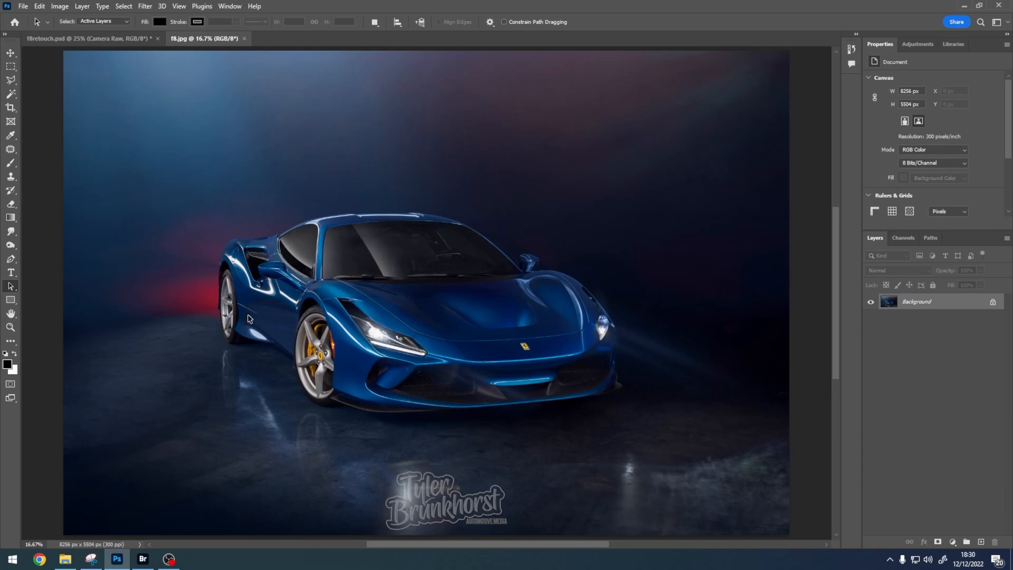
Switch back to Bridge and compare the outdoor car photos DSC_2250.NEF, DSC_2246.jpg and DSC_2249.NEF
left_click(142, 559)
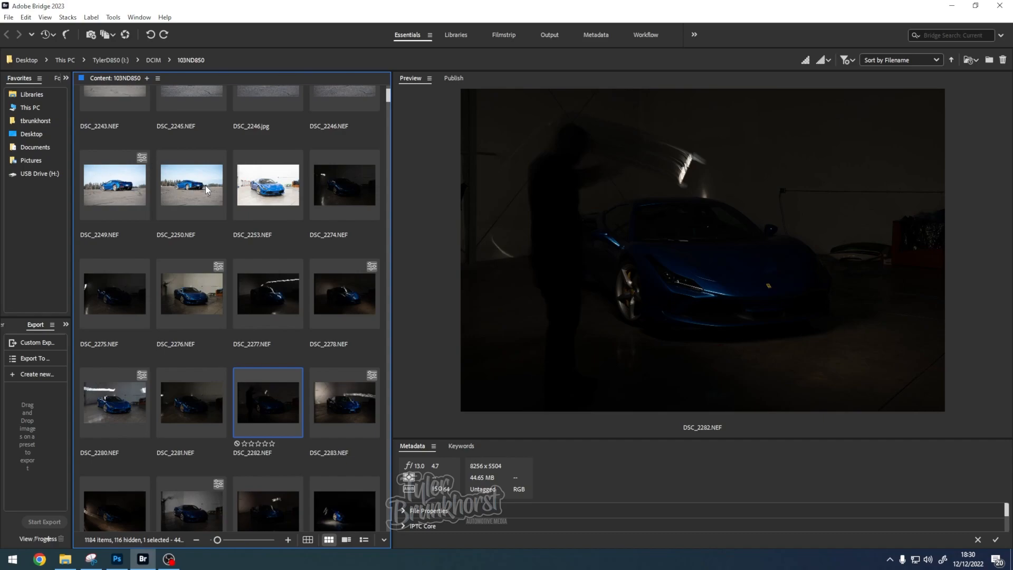
left_click(206, 190)
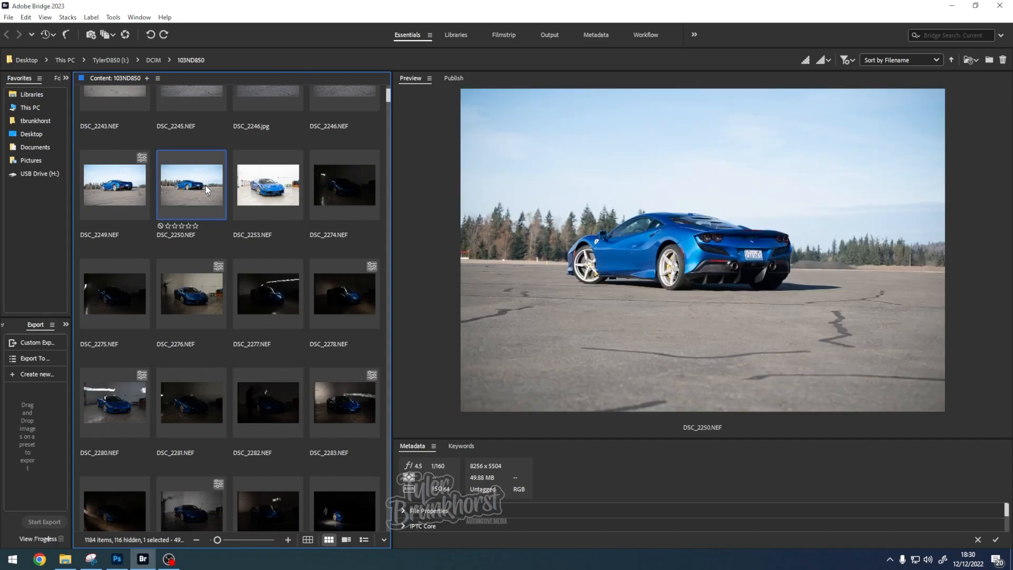
key("Left")
scroll(264, 198, "up", 2)
left_click(280, 204)
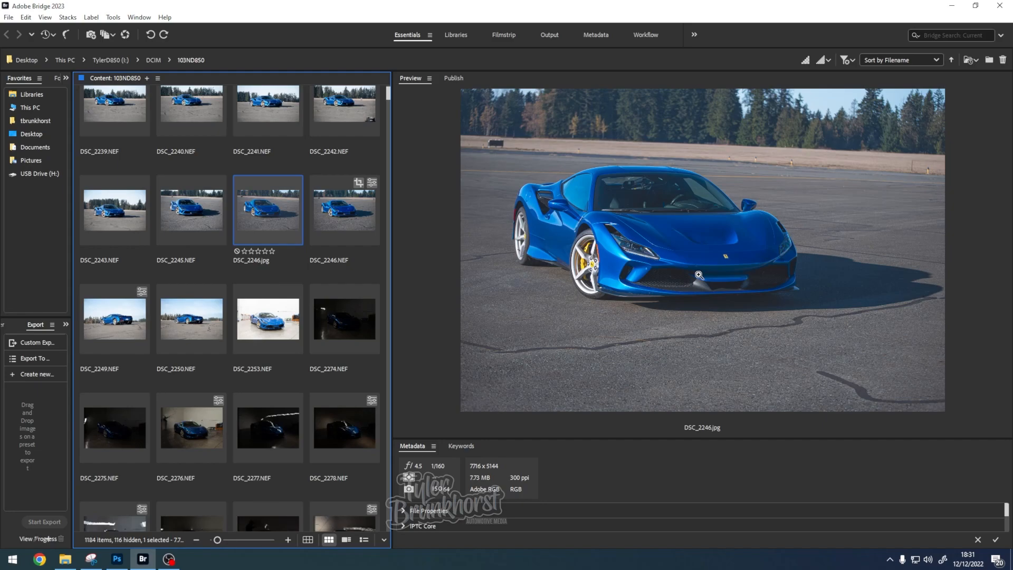
left_click(181, 319)
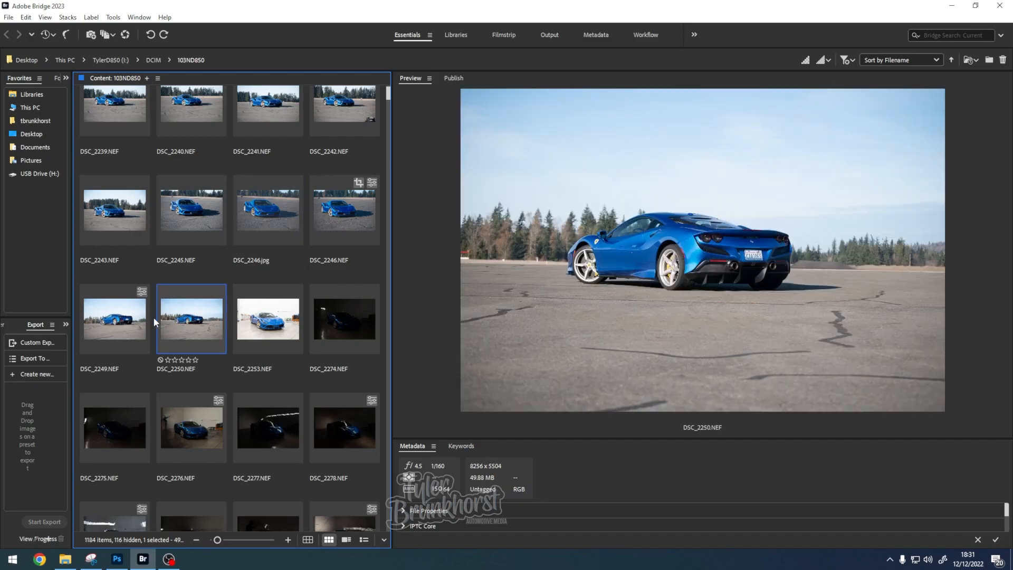
left_click(129, 322)
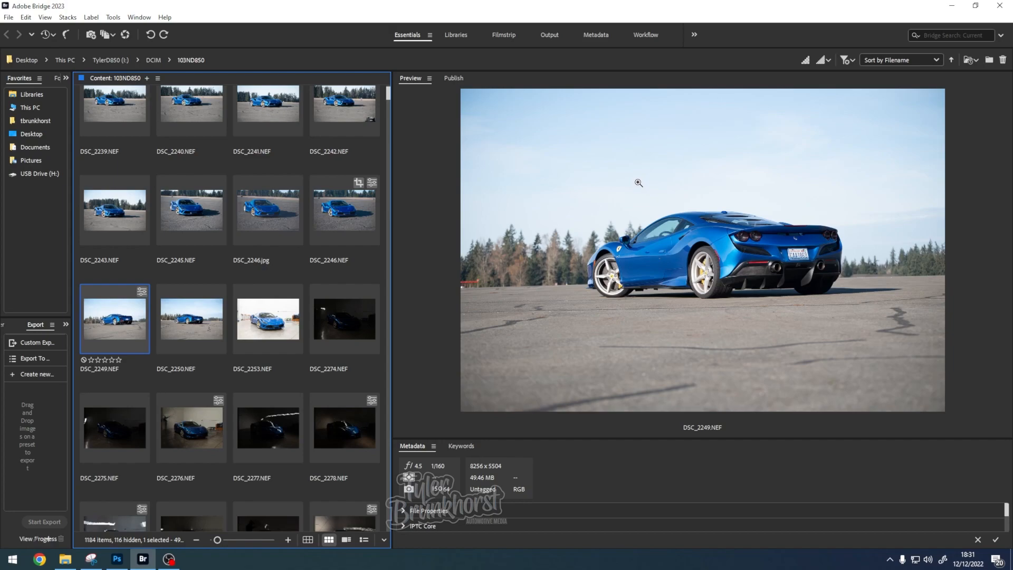
Switch to f8retouch.psd in Photoshop and hide the Raw layer to reveal the BaseImage layer
left_click(120, 560)
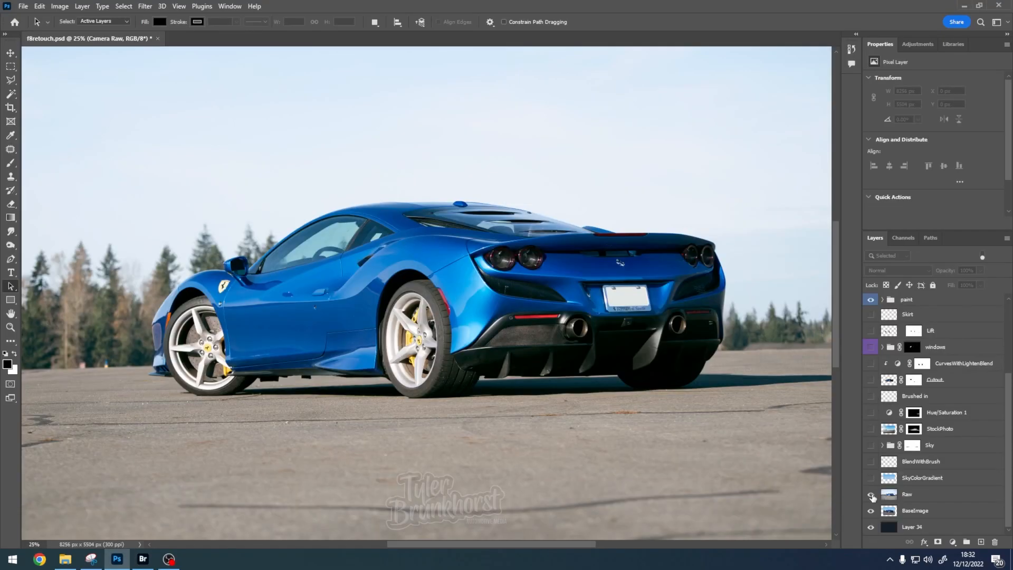
left_click(872, 495)
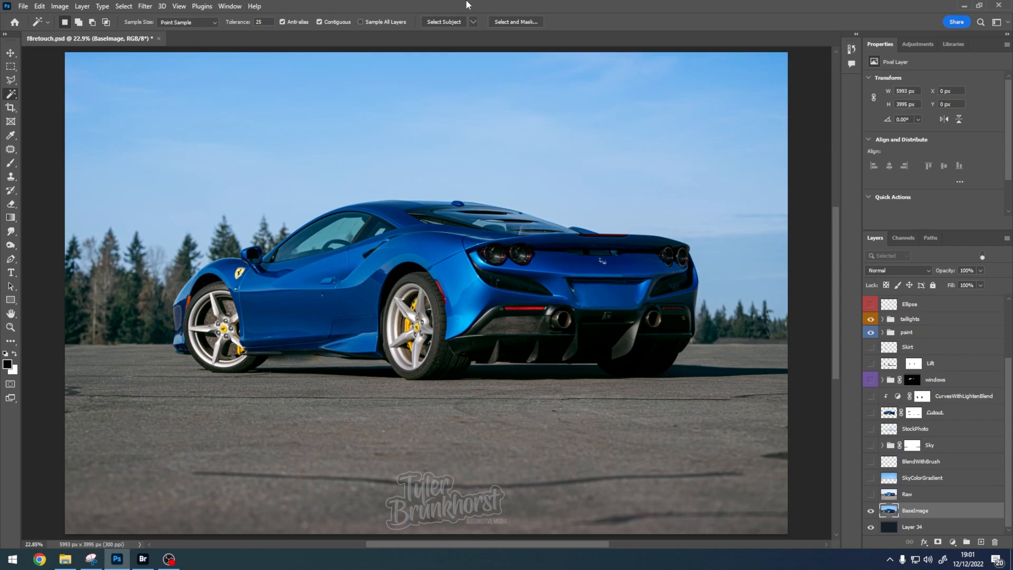
Try selecting the car on the BaseImage layer with Select Subject and inspect the selection edge around the mirror and trees
left_click(446, 22)
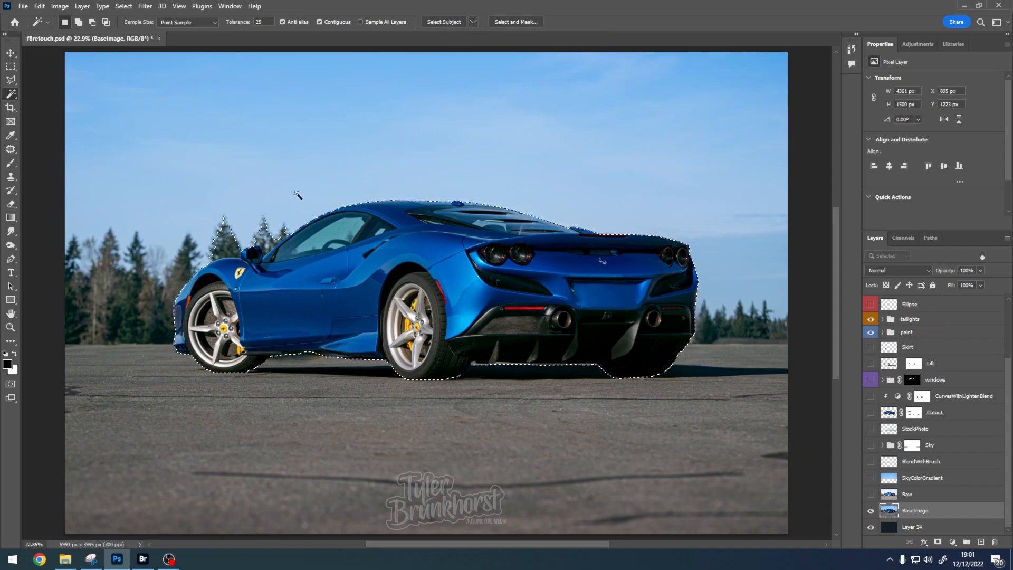
key("z")
left_click_drag(242, 257, 275, 255)
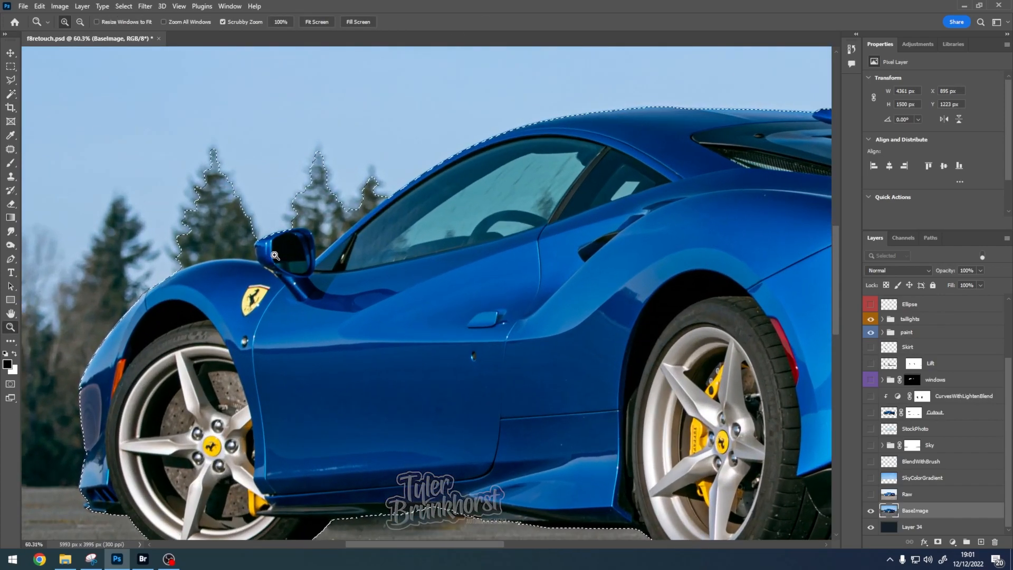
left_click_drag(487, 312, 419, 321)
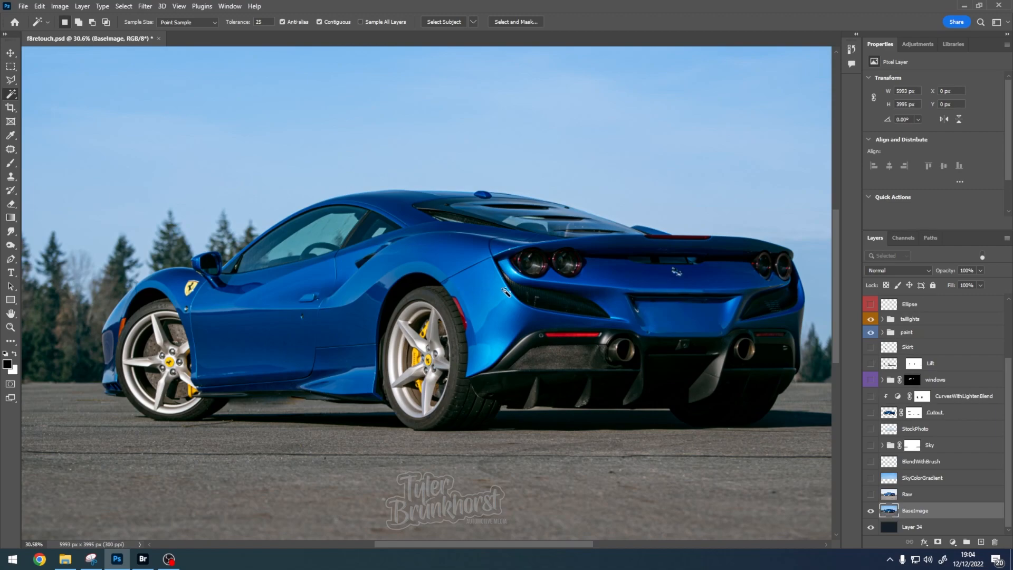
scroll(505, 291, "down", 2)
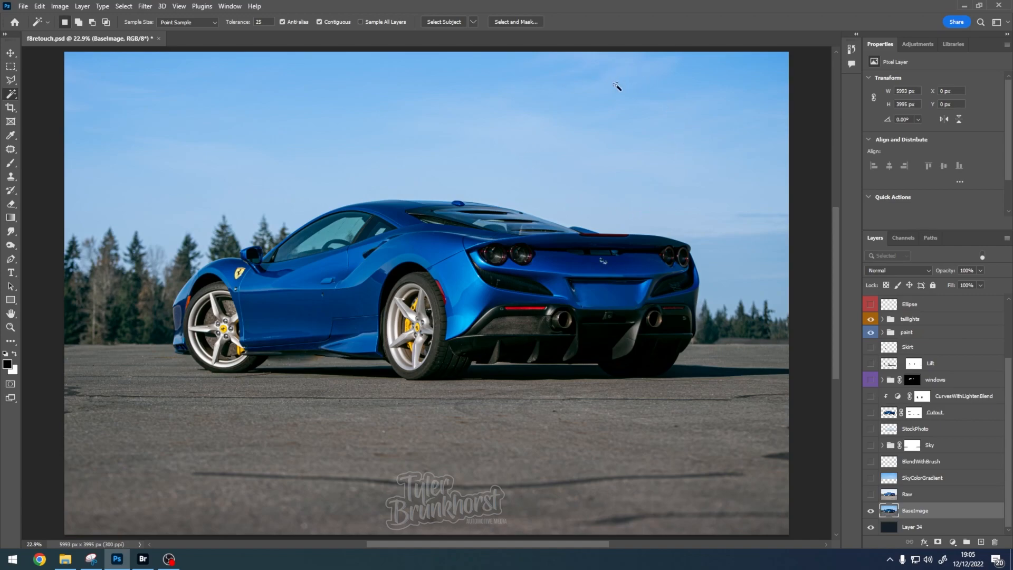
Show the SkyColorGradient, BlendWithBrush, Sky, StockPhoto, Cutout, CurvesWithLightenBlend and Lift layers
left_click(871, 478)
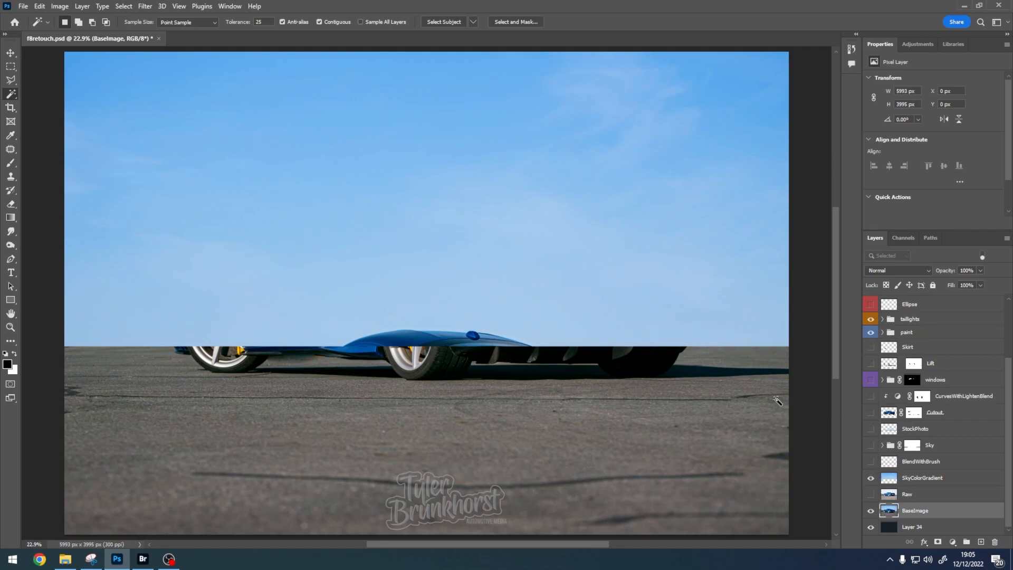
left_click(871, 462)
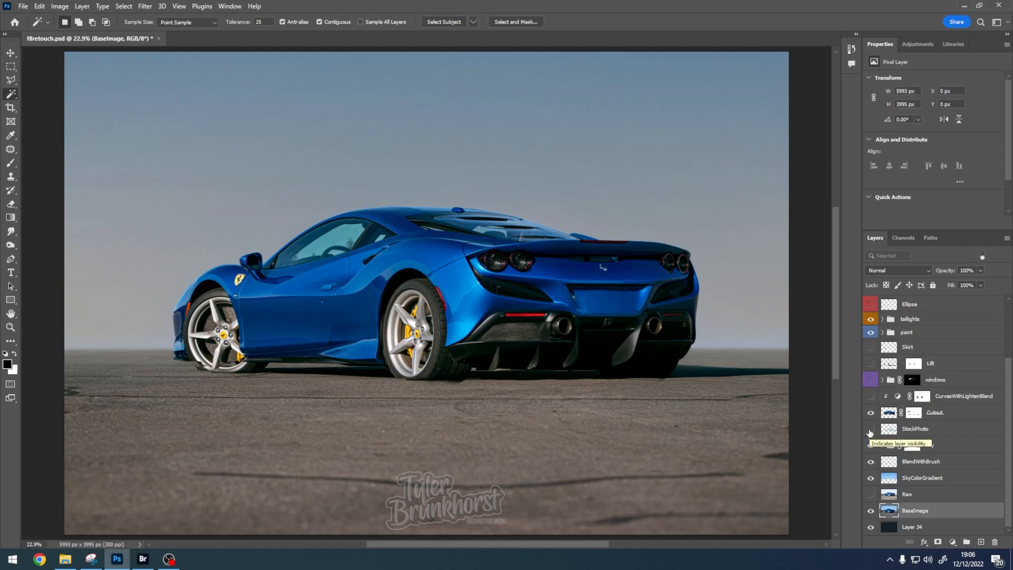
left_click(871, 430)
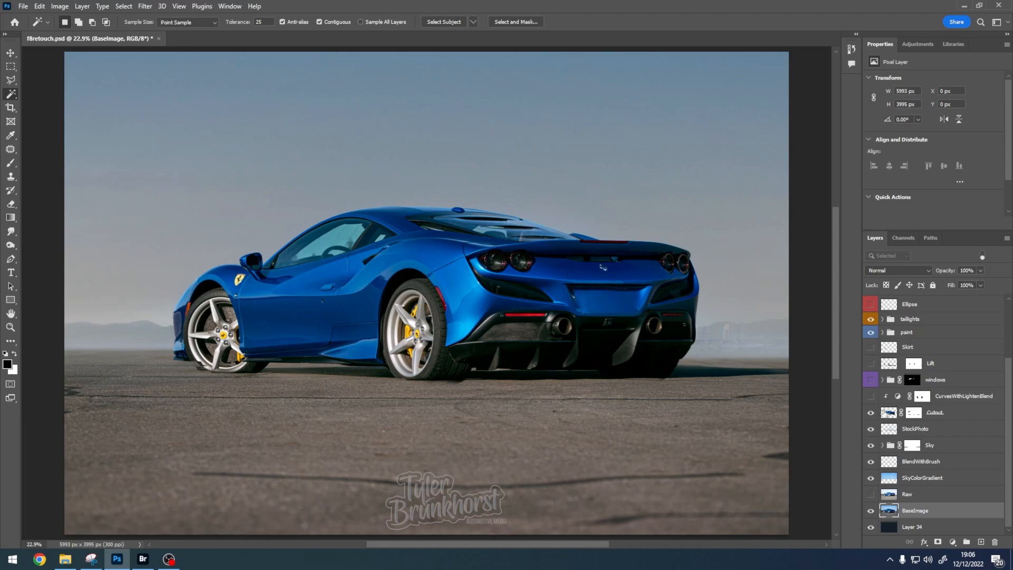
left_click(870, 396)
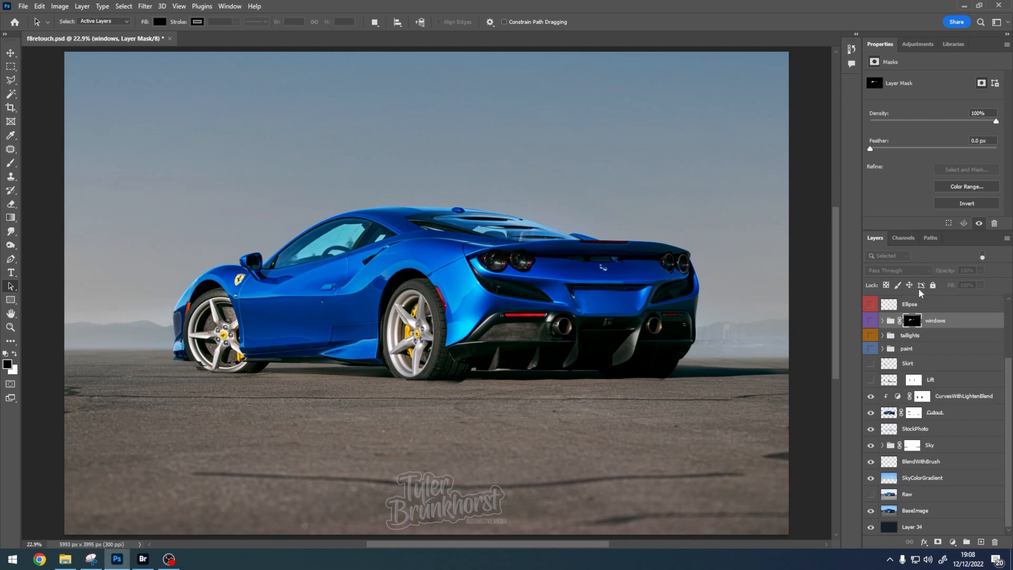
left_click(871, 382)
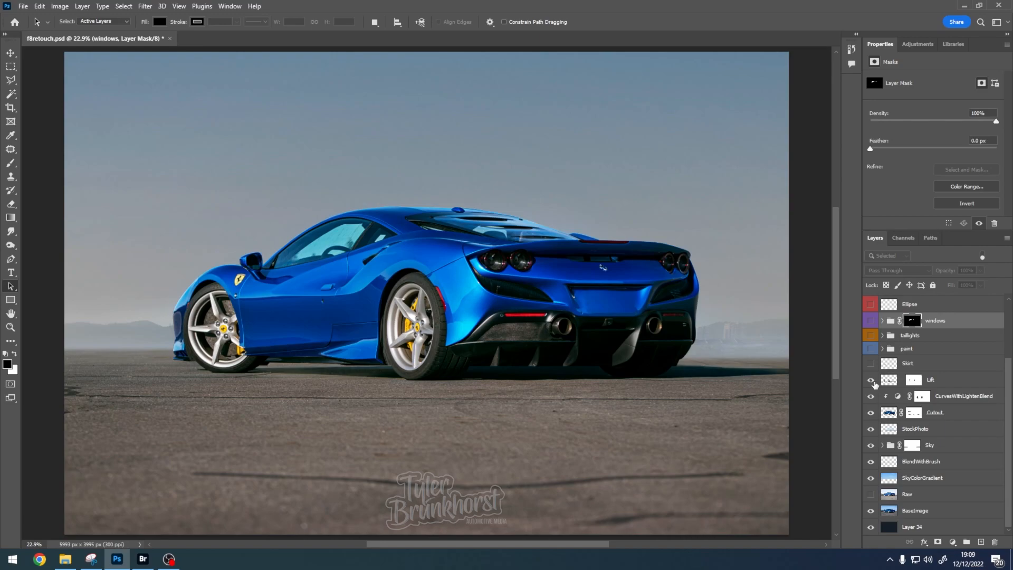
Move the Lift layer's wheels and ground shadow up into the sky to expose its content, and undo the move
key("v")
left_click(891, 380)
left_click_drag(513, 363, 517, 146)
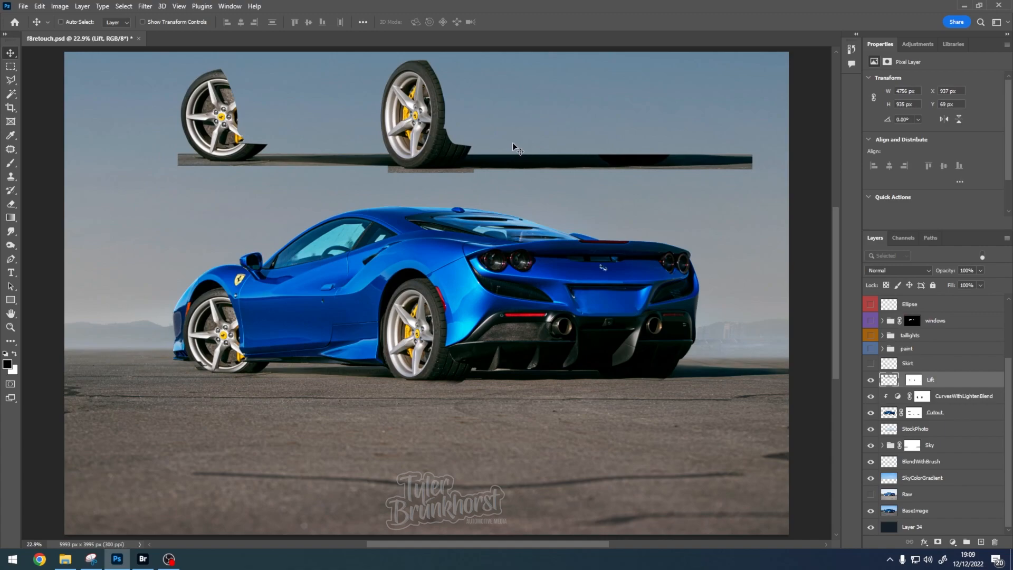
key("ctrl+z")
left_click_drag(533, 330, 533, 332)
key("ctrl+z")
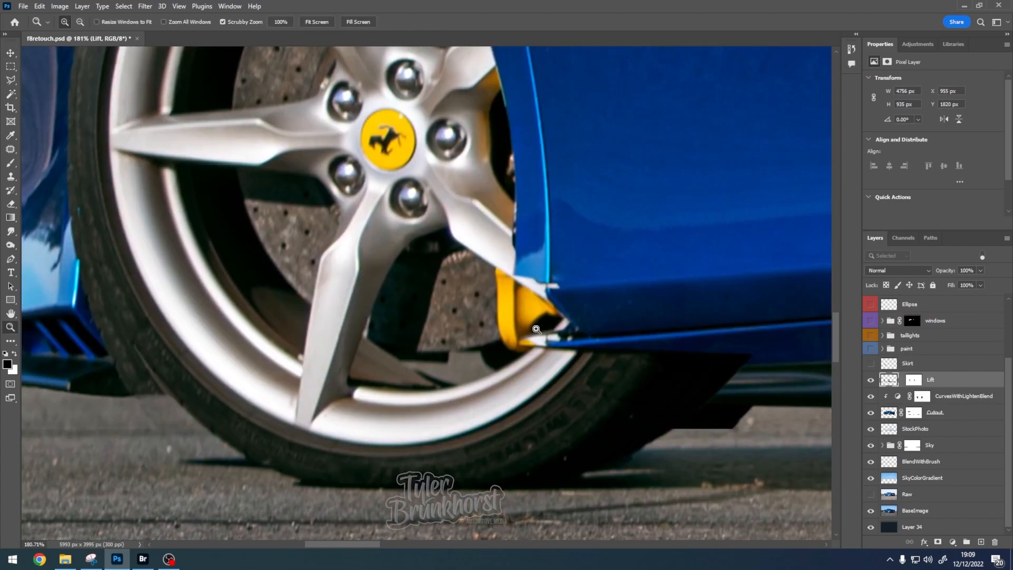
Show the Skirt layer and bring up the Brush tool's settings
left_click(871, 363)
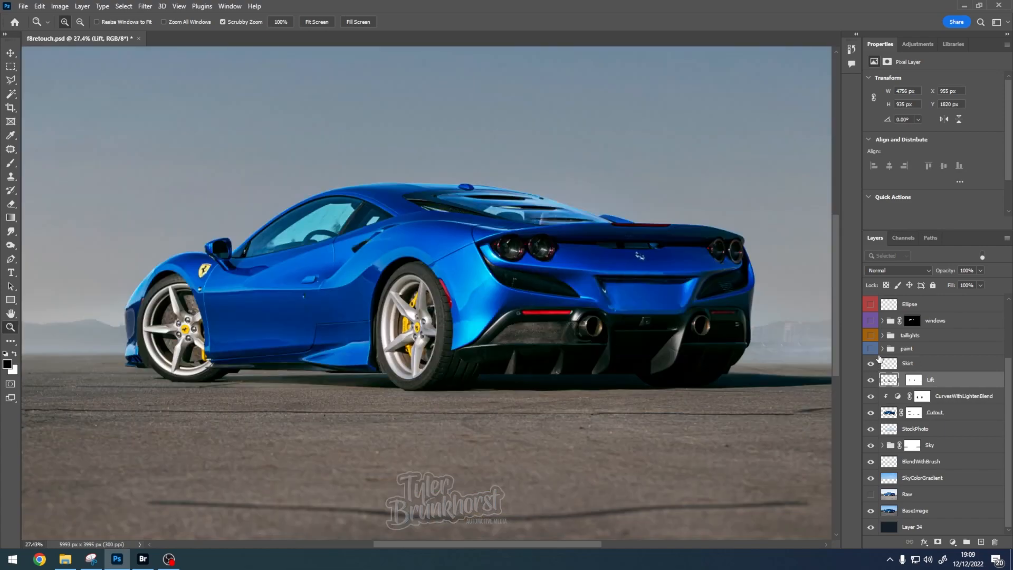
key("b")
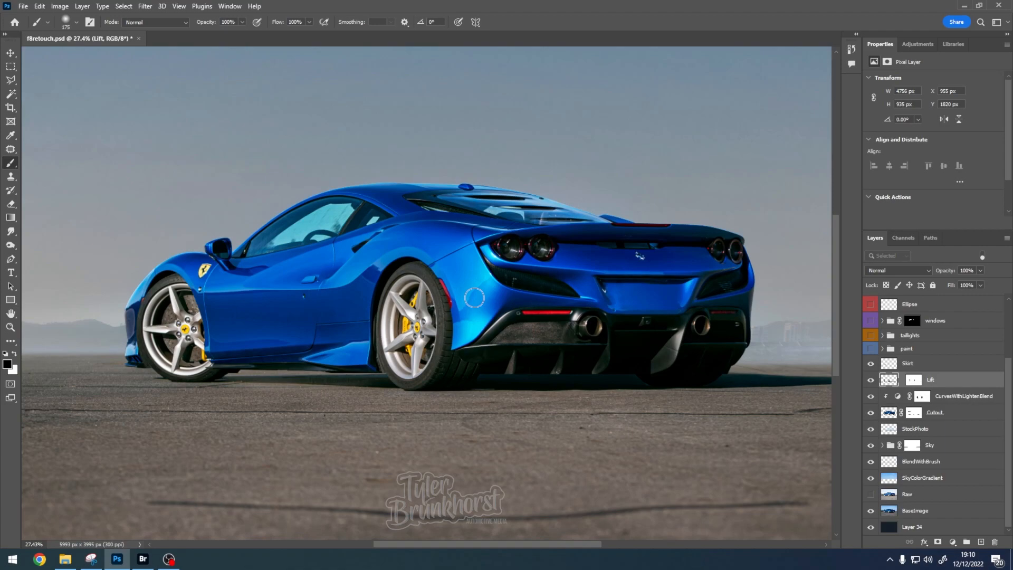
right_click(475, 298)
left_click(614, 3)
Expand the paint group, show its layers from Layer 14 to Layer 29, and compare the car with the group off and on
left_click(882, 348)
scroll(876, 433, "down", 3)
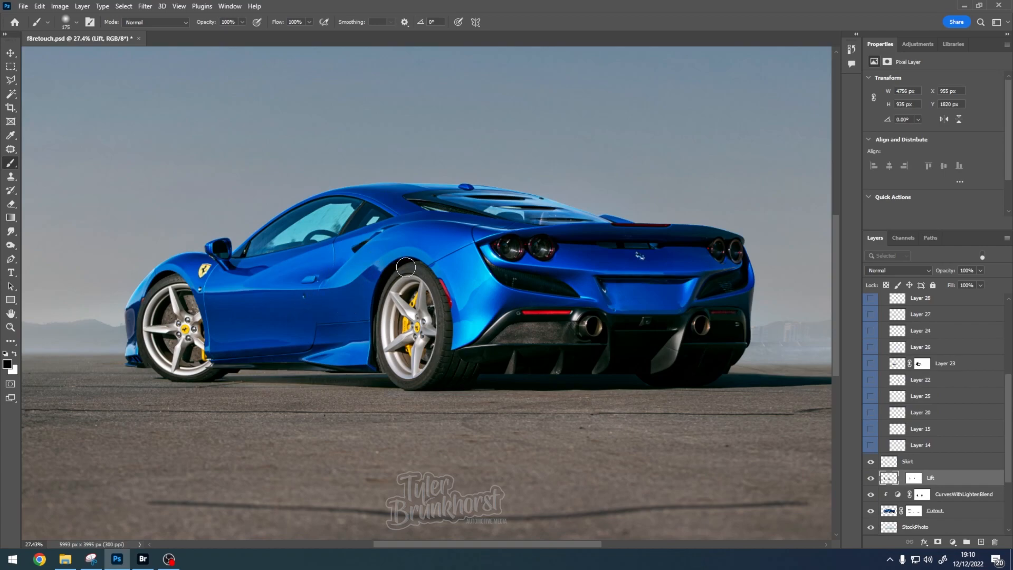
left_click_drag(870, 445, 872, 334)
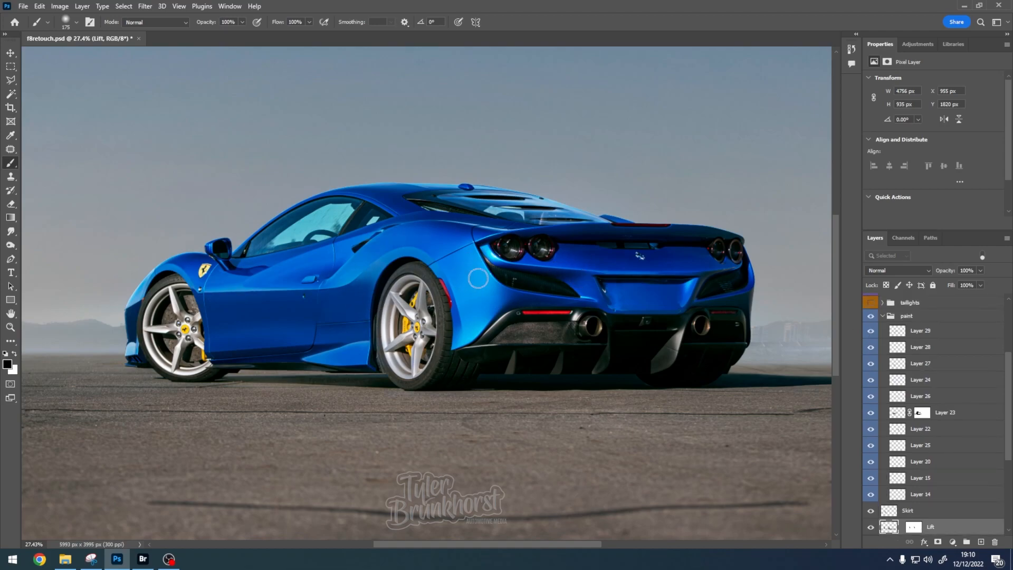
left_click(871, 316)
left_click(870, 316)
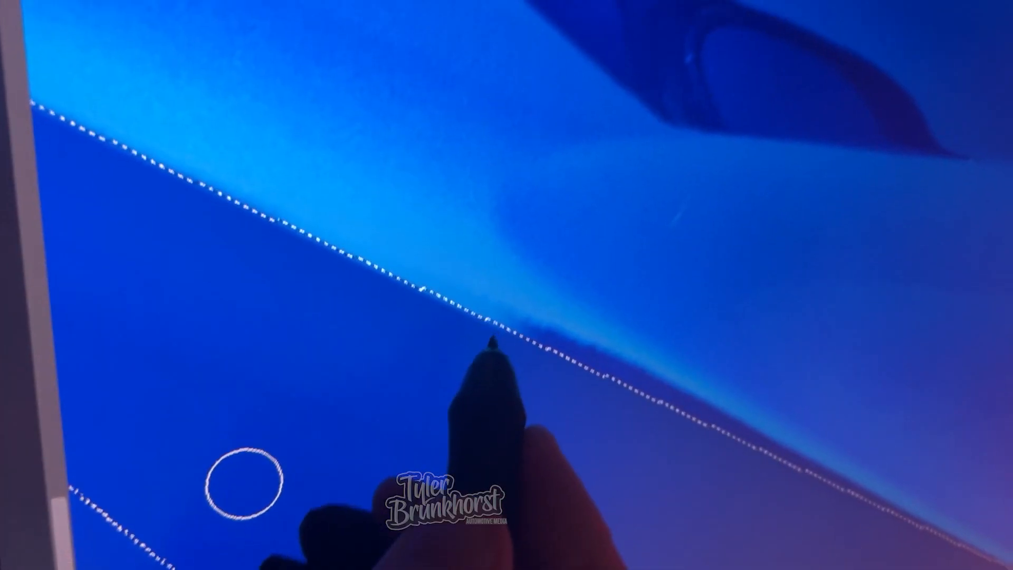
mouse_move(475, 379)
left_mouse_down()
mouse_move(657, 434)
mouse_move(699, 433)
mouse_move(754, 471)
mouse_move(700, 462)
mouse_move(704, 446)
mouse_move(839, 469)
left_mouse_up()
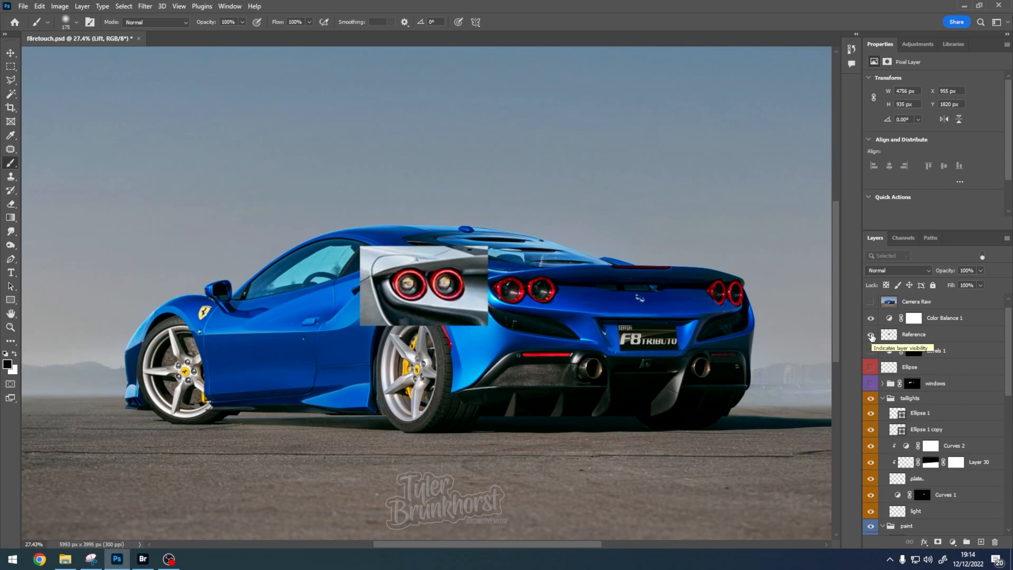
Hide the Reference layer, and load the windows group's mask as a selection to check the glass area before deselecting
left_click(871, 334)
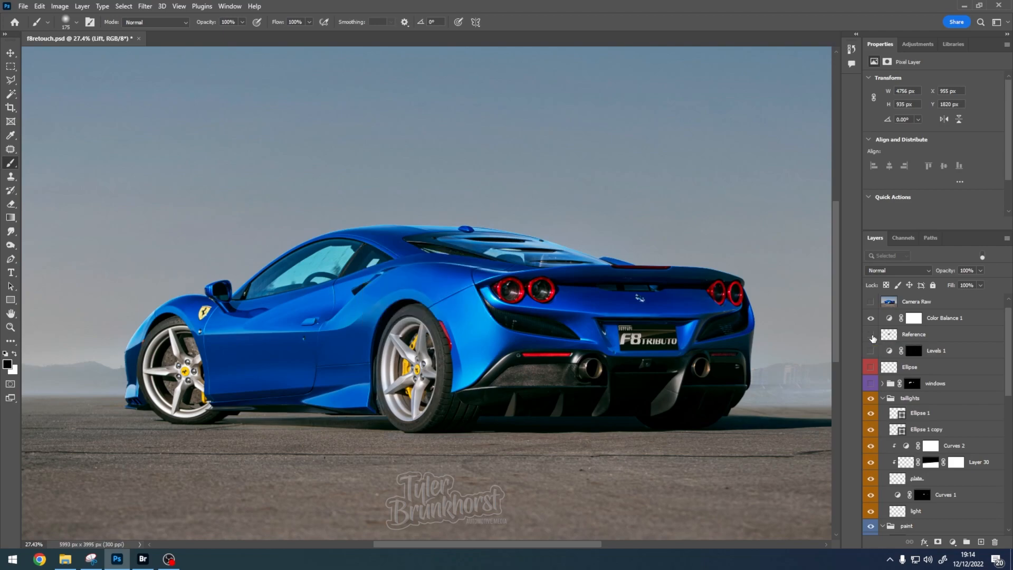
left_click(912, 384, "ctrl")
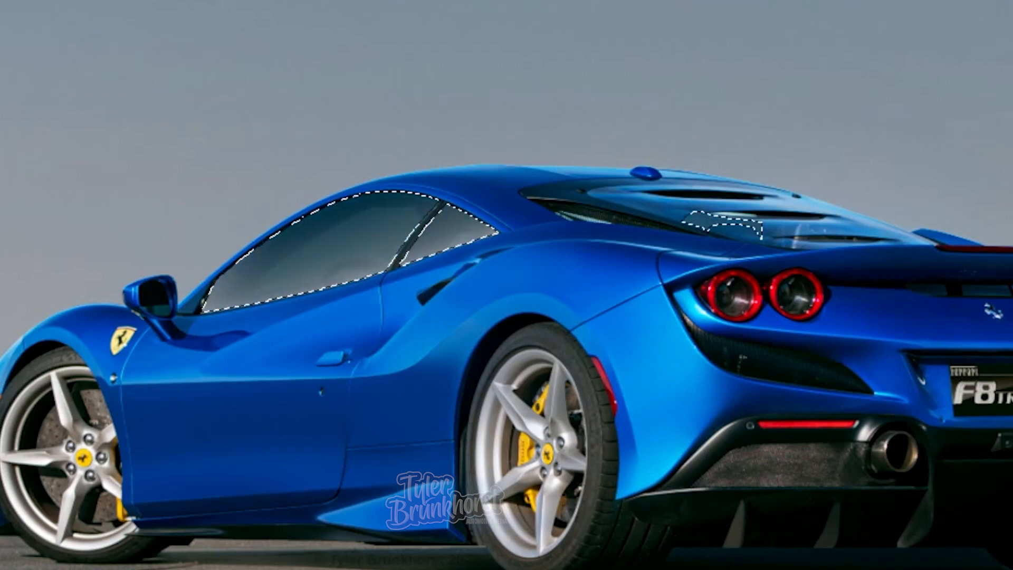
left_click_drag(871, 400, 871, 433)
key("ctrl+d")
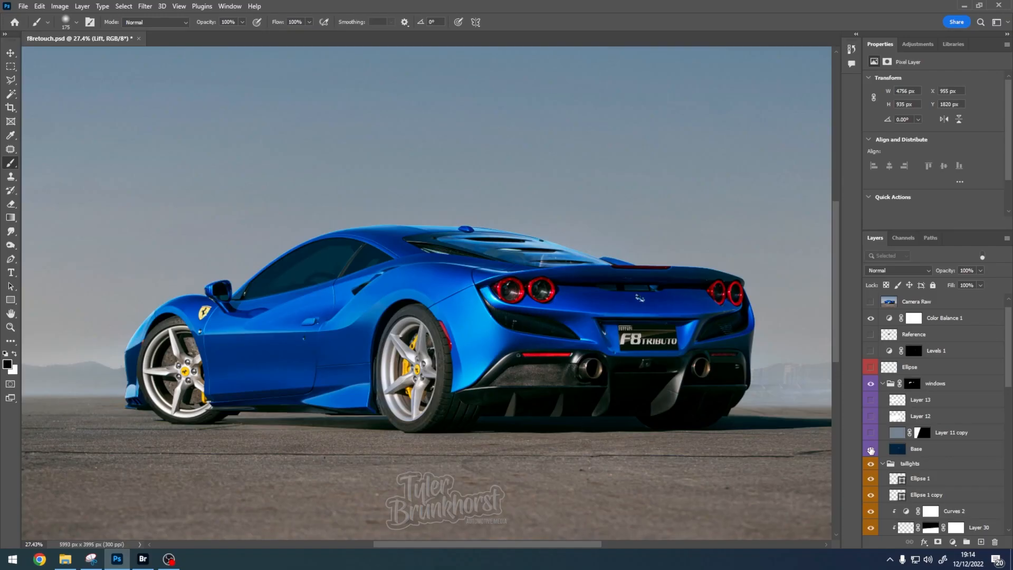
Show Layer 11 copy, Layer 12 and Layer 13 in the windows group
left_click(871, 432)
left_click(871, 417)
left_click(871, 400)
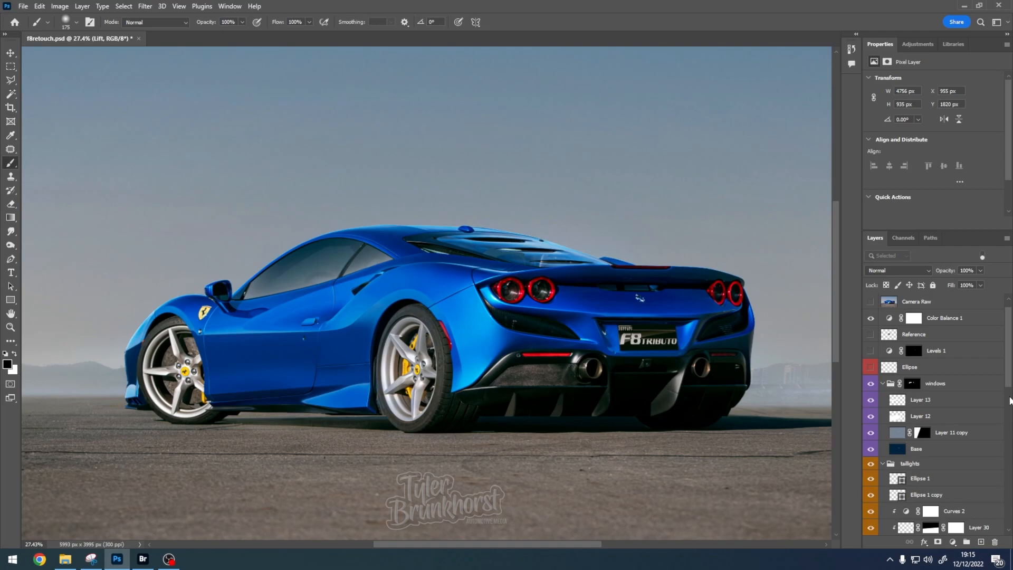
Show the Camera Raw layer over the full composite
key("ctrl+0")
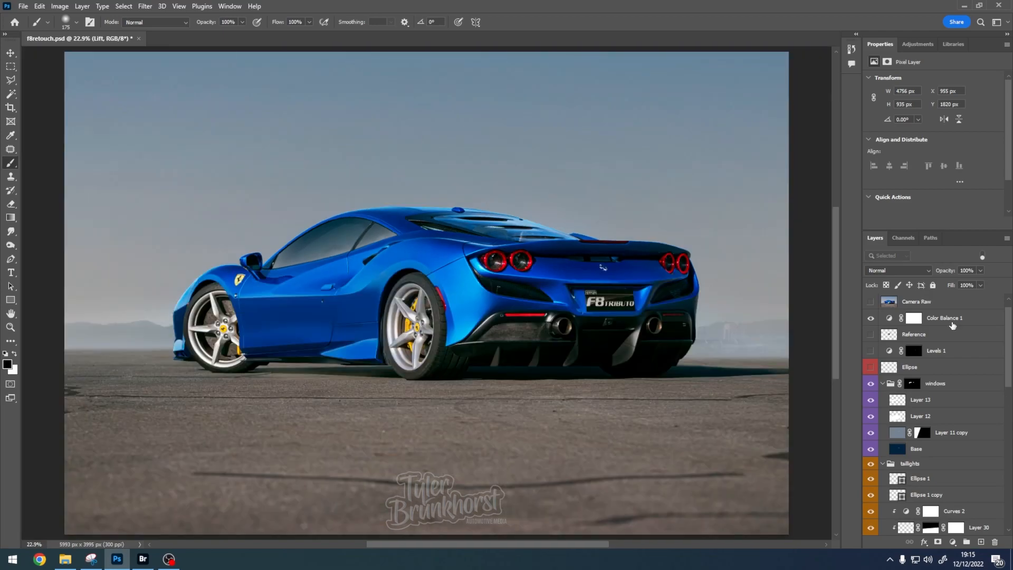
left_click(871, 303)
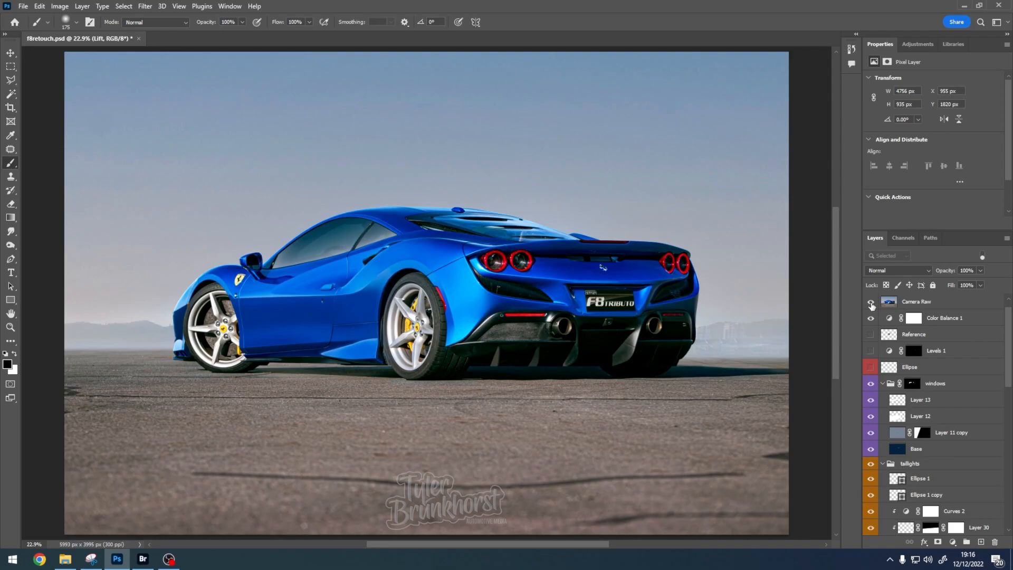